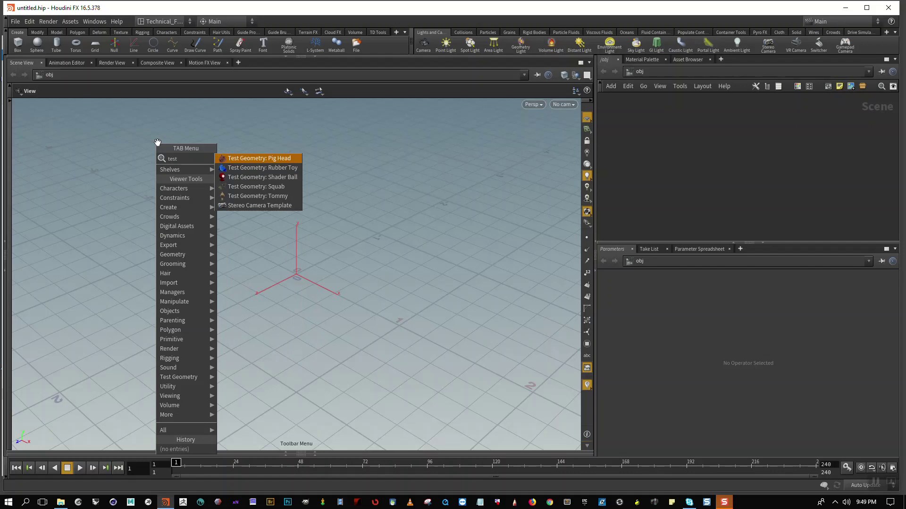
# Step: Add the Pig Head test geometry, zero its Translate Y and Z, and slide it left along X
pyautogui.click(270, 159)
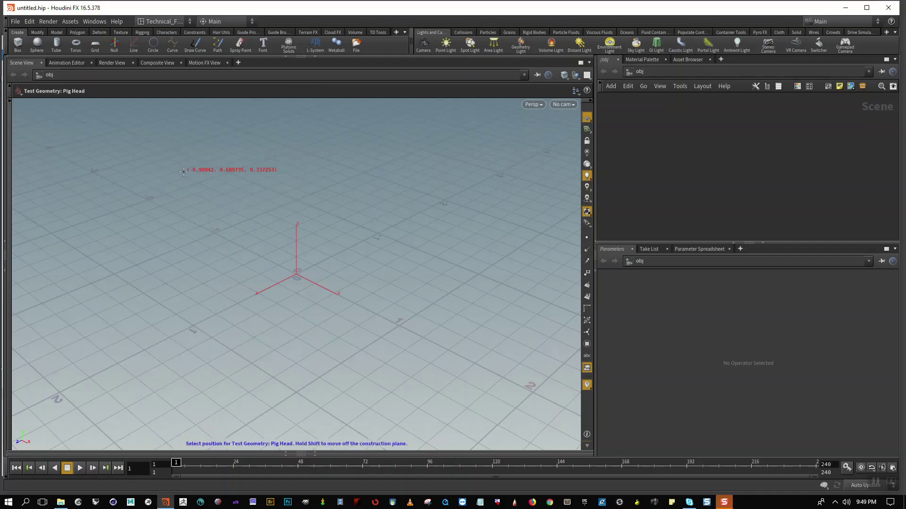
pyautogui.click(69, 149)
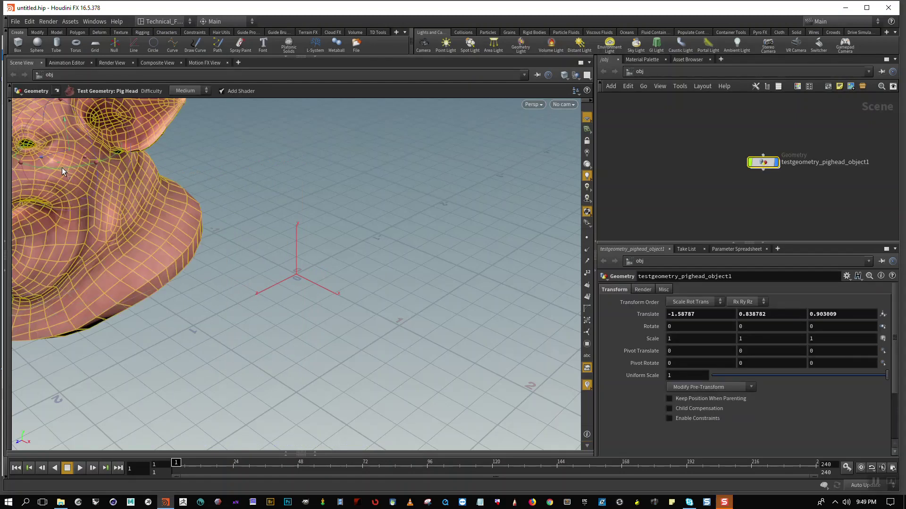
pyautogui.doubleClick(778, 313)
pyautogui.write('0')
pyautogui.press('Tab')
pyautogui.write('0')
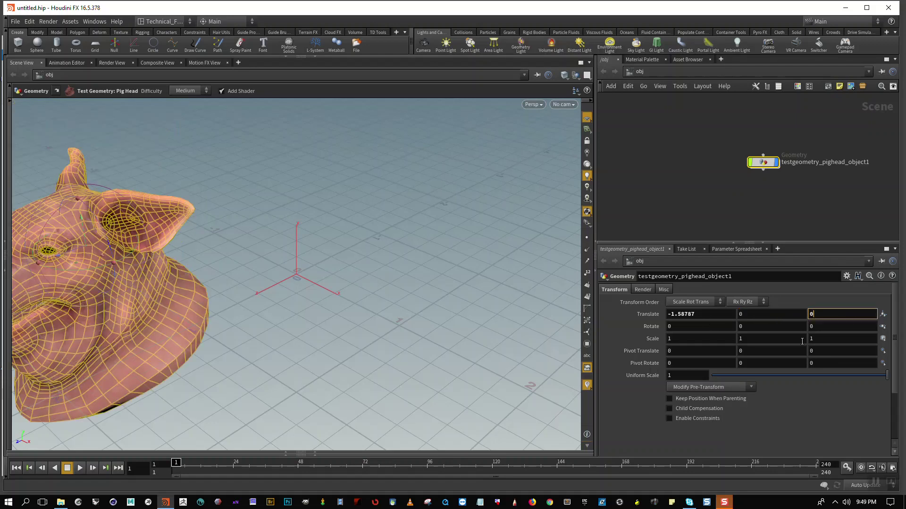
pyautogui.press('Return')
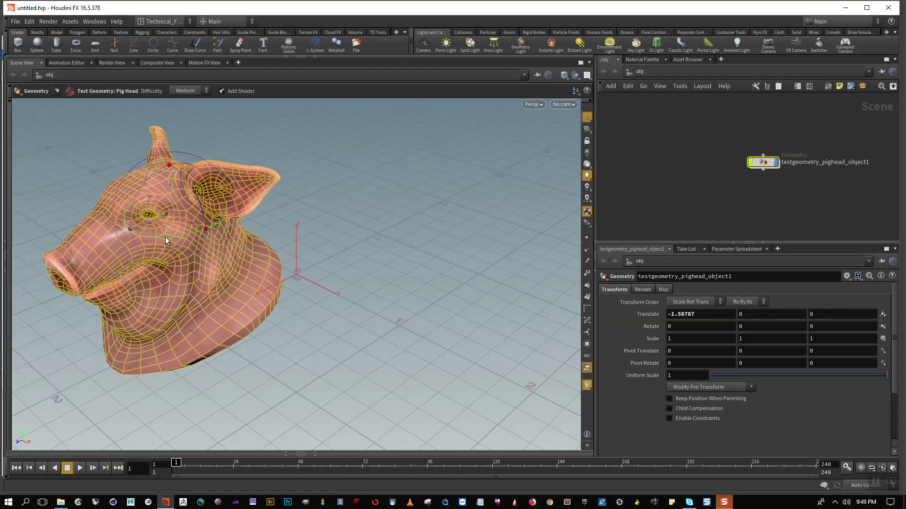
pyautogui.moveTo(192, 225); pyautogui.dragTo(18, 162)
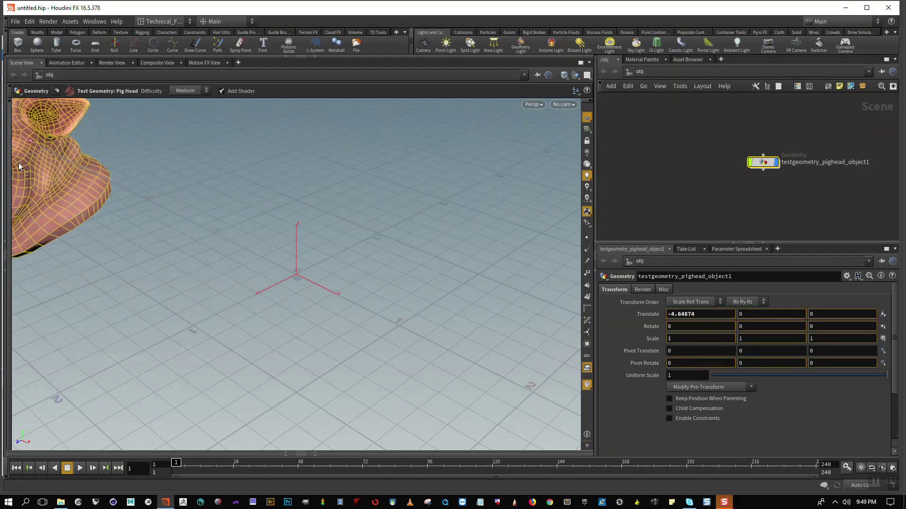
# Step: Keyframe the pig head's Translate at frame 1 with X at -4.64003
pyautogui.rightClick(648, 312)
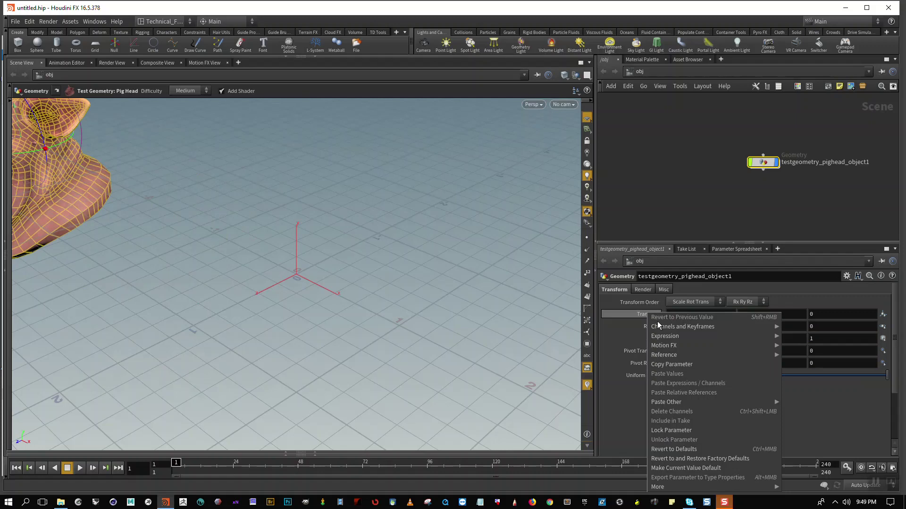
pyautogui.moveTo(682, 327)
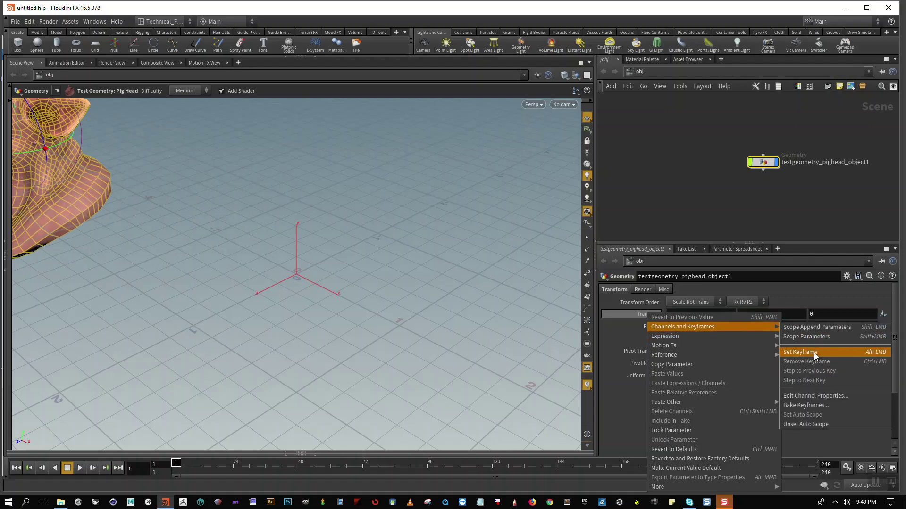
pyautogui.click(814, 352)
pyautogui.press('Escape')
pyautogui.moveTo(354, 189)
pyautogui.mouseDown()
pyautogui.moveTo(227, 208)
pyautogui.moveTo(243, 210)
pyautogui.mouseUp()
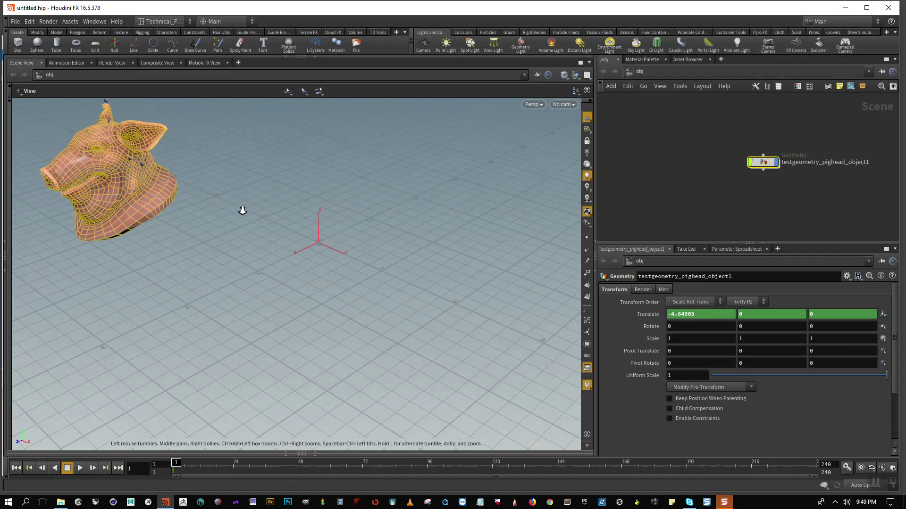
pyautogui.press('r')
# Step: At frame 100, move the pig head to X 1.8949, key it, and scrub to check the slide
pyautogui.click(467, 464)
pyautogui.moveTo(468, 465); pyautogui.dragTo(439, 472)
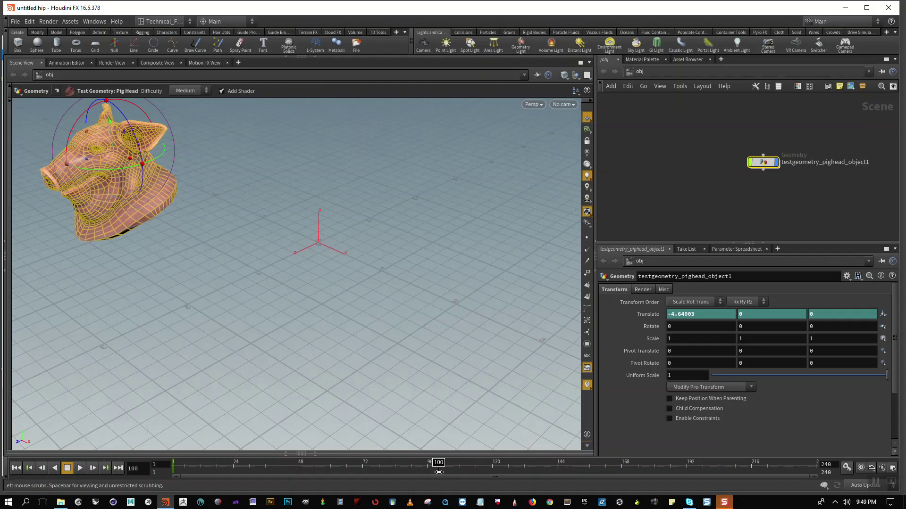
pyautogui.moveTo(133, 165); pyautogui.dragTo(489, 319)
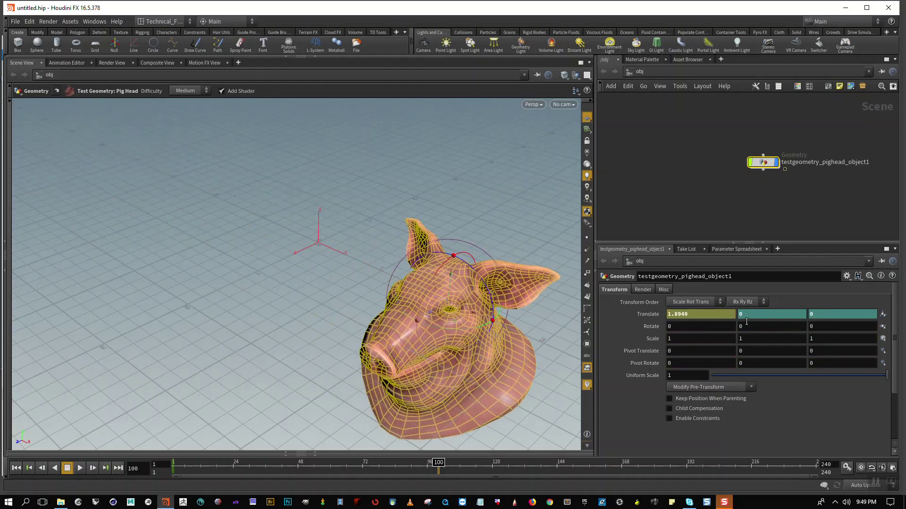
pyautogui.rightClick(648, 316)
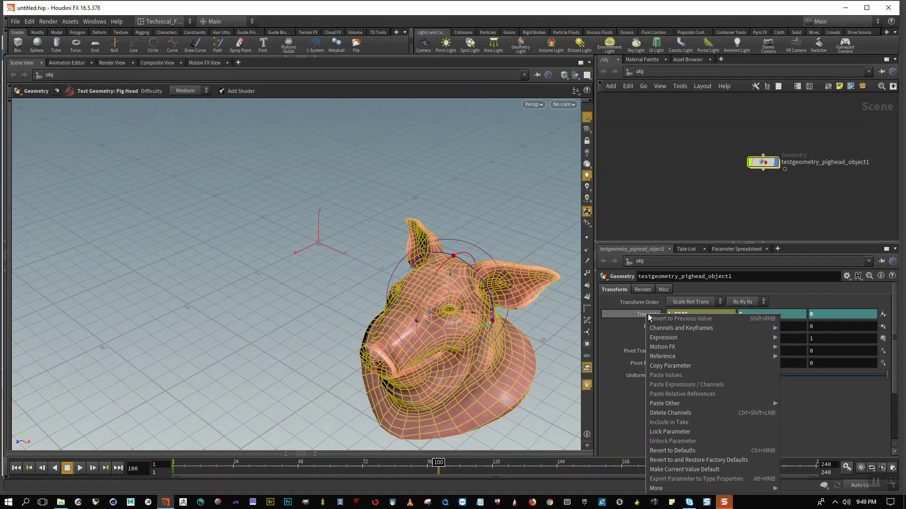
pyautogui.moveTo(680, 328)
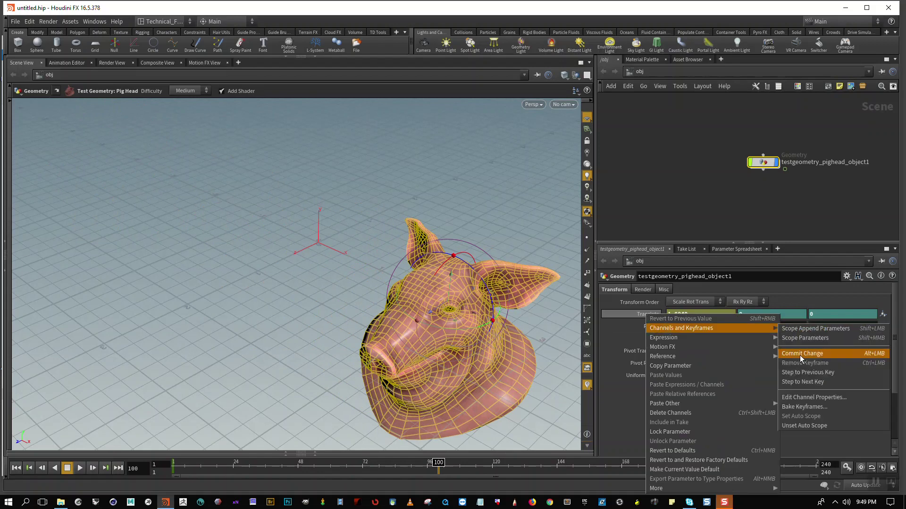
pyautogui.click(800, 357)
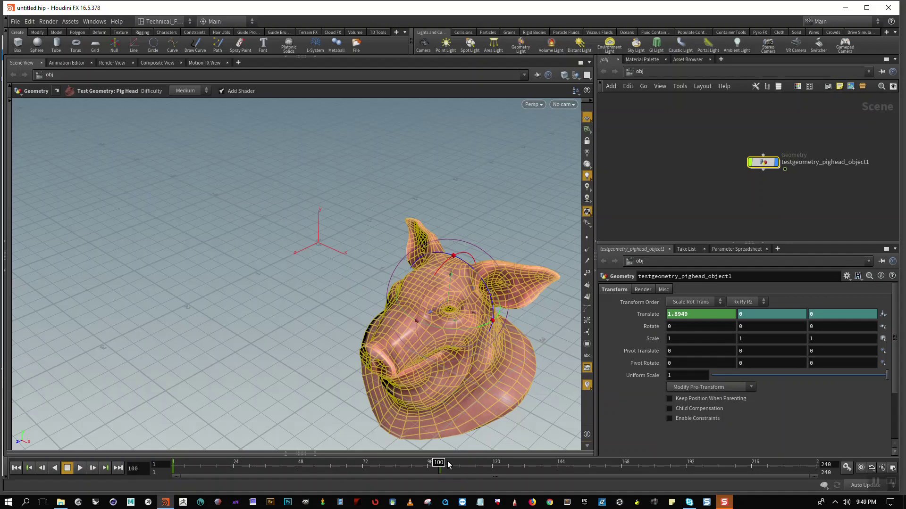
pyautogui.moveTo(438, 463); pyautogui.dragTo(488, 463)
pyautogui.click(572, 105)
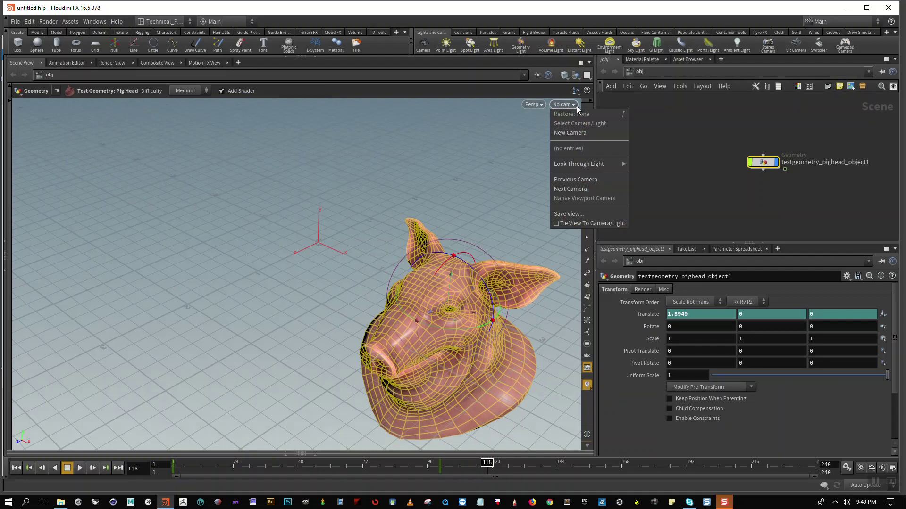
# Step: Create camera cam1, tie the viewport to it, and frame the pig head at frame 118
pyautogui.click(572, 134)
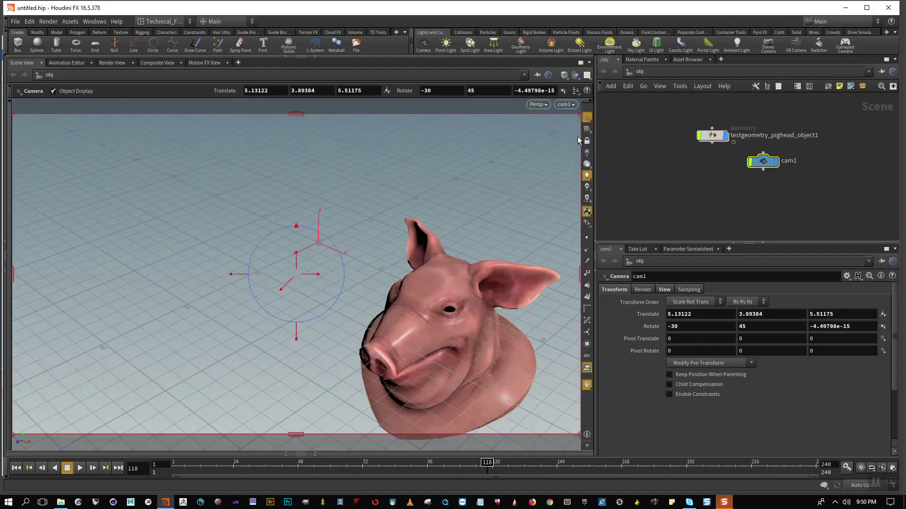
pyautogui.click(571, 104)
pyautogui.click(560, 224)
pyautogui.press('Escape')
pyautogui.moveTo(465, 360)
pyautogui.mouseDown()
pyautogui.moveTo(477, 325)
pyautogui.moveTo(479, 377)
pyautogui.mouseUp()
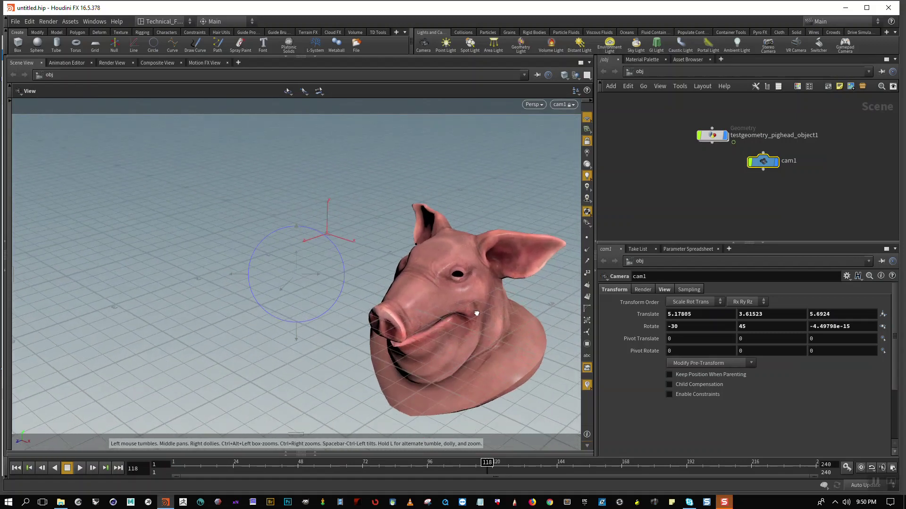
pyautogui.press('Return')
# Step: Adjust the cam1 framing at frame 1 and scrub the timeline to check it
pyautogui.moveTo(487, 464); pyautogui.dragTo(128, 468)
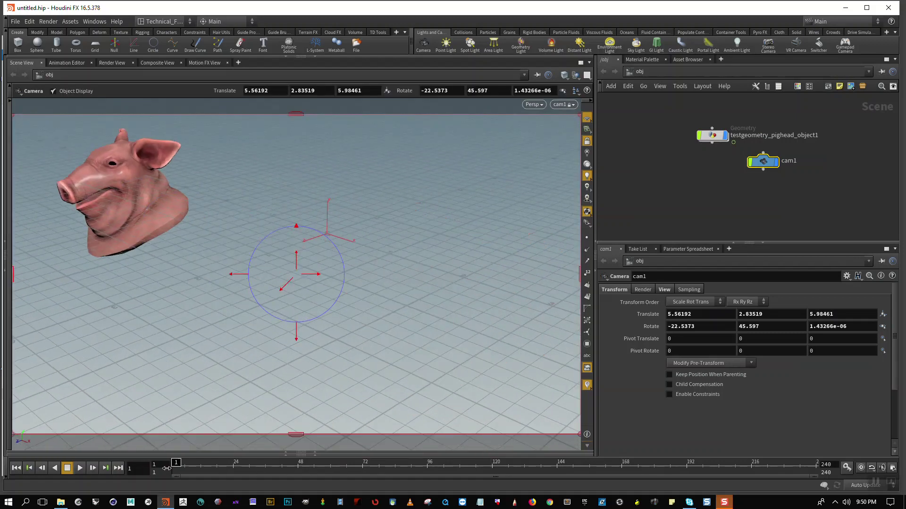
pyautogui.press('Escape')
pyautogui.moveTo(259, 263); pyautogui.dragTo(263, 265)
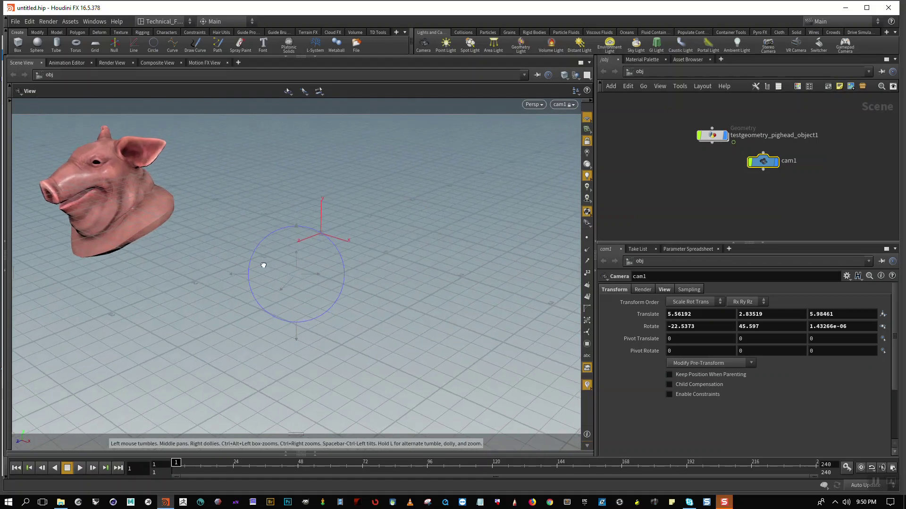
pyautogui.press('Return')
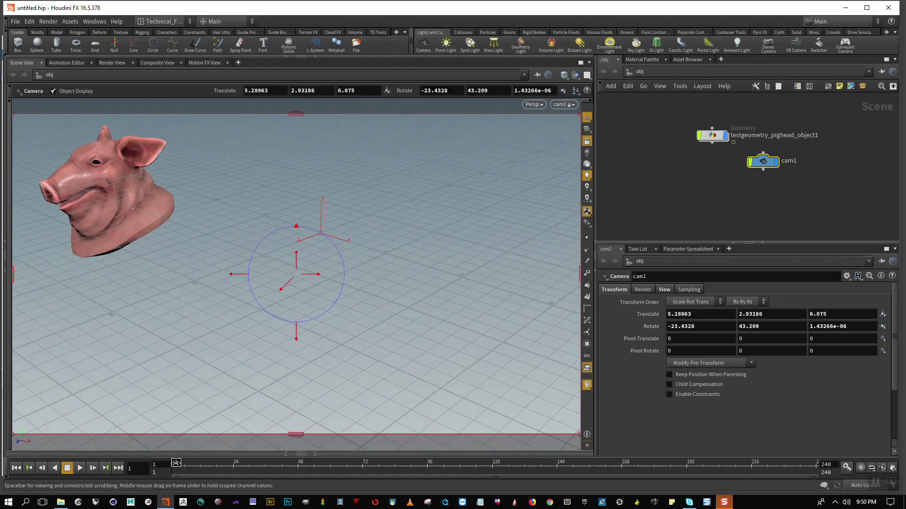
pyautogui.click(246, 463)
pyautogui.moveTo(255, 457); pyautogui.dragTo(459, 455)
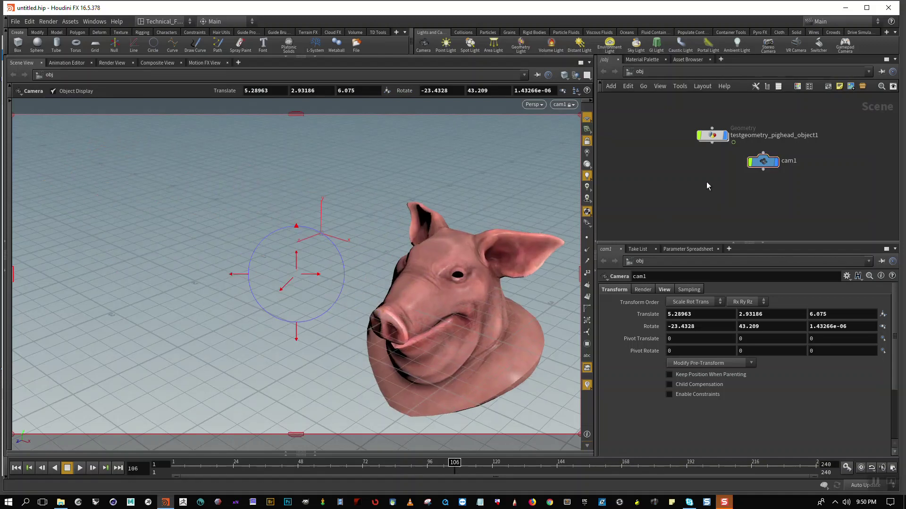
pyautogui.press('Tab')
pyautogui.write('i')
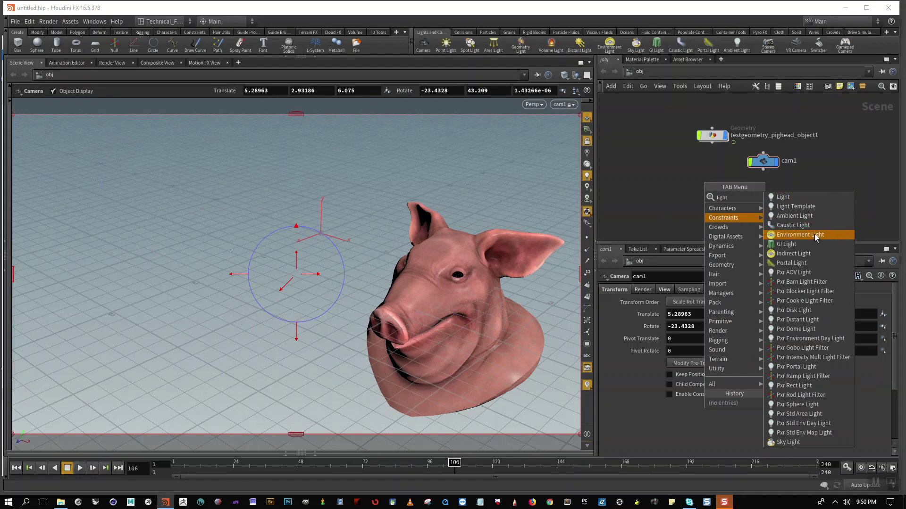
# Step: Add an environment light, envlight1, then switch the network path from obj to out
pyautogui.click(811, 234)
pyautogui.click(715, 192)
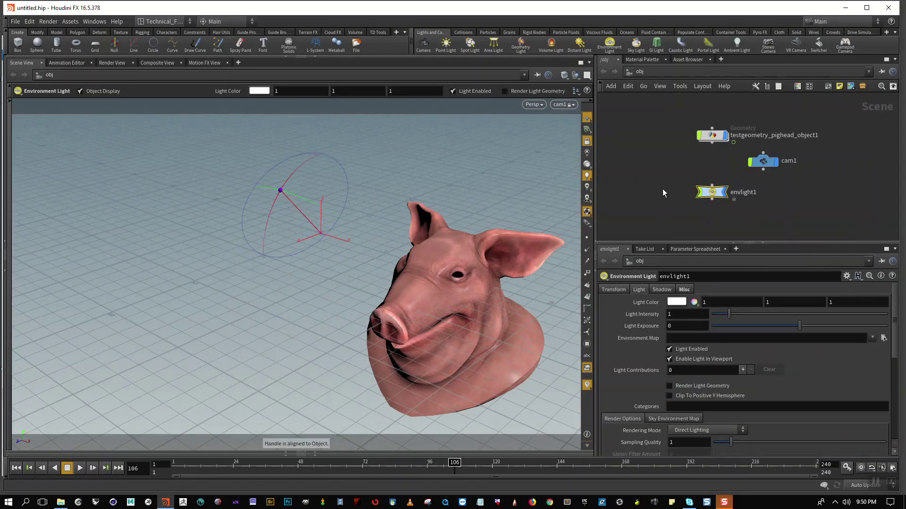
pyautogui.click(638, 71)
pyautogui.click(646, 124)
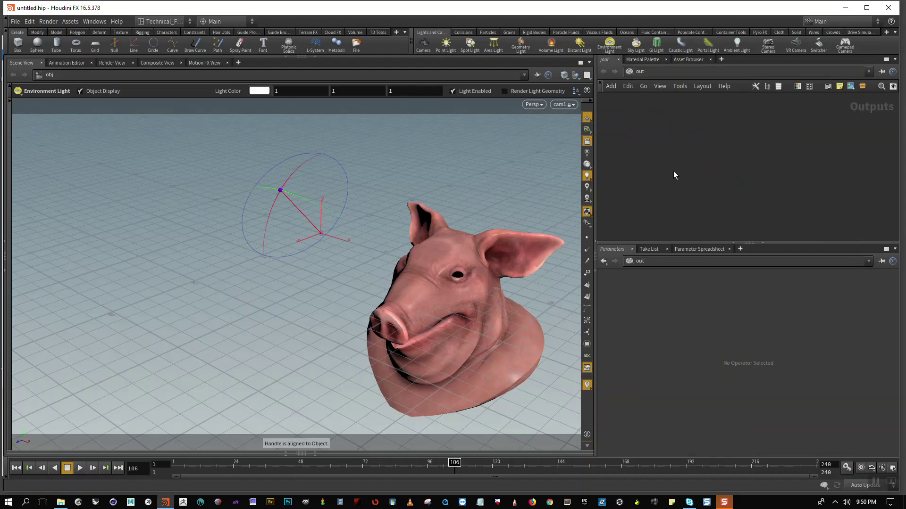
# Step: Add a Mantra render node, mantra1, in /out with /obj/cam1 as its camera
pyautogui.press('Tab')
pyautogui.write('mantr')
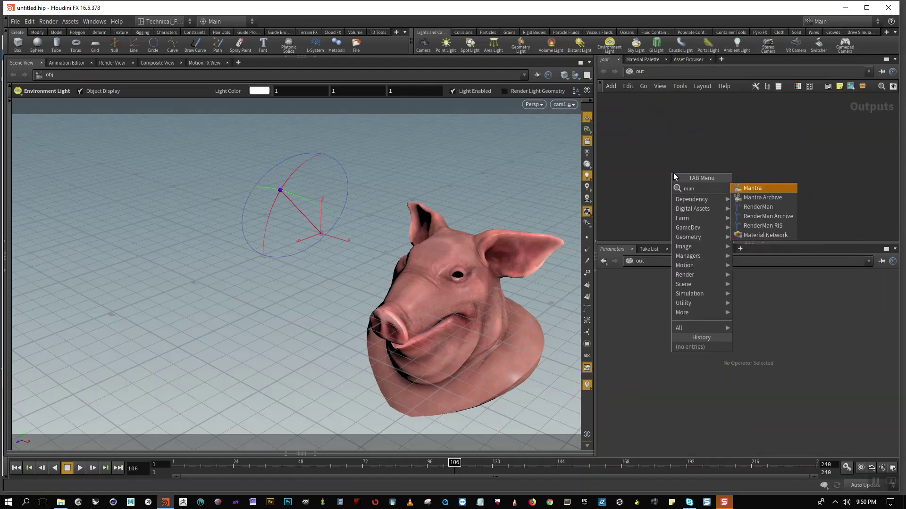
pyautogui.press('Return')
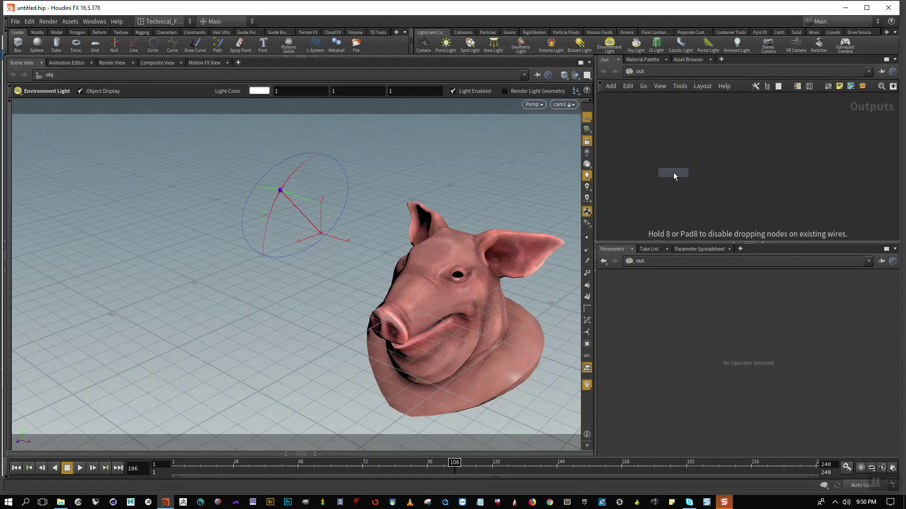
pyautogui.click(712, 163)
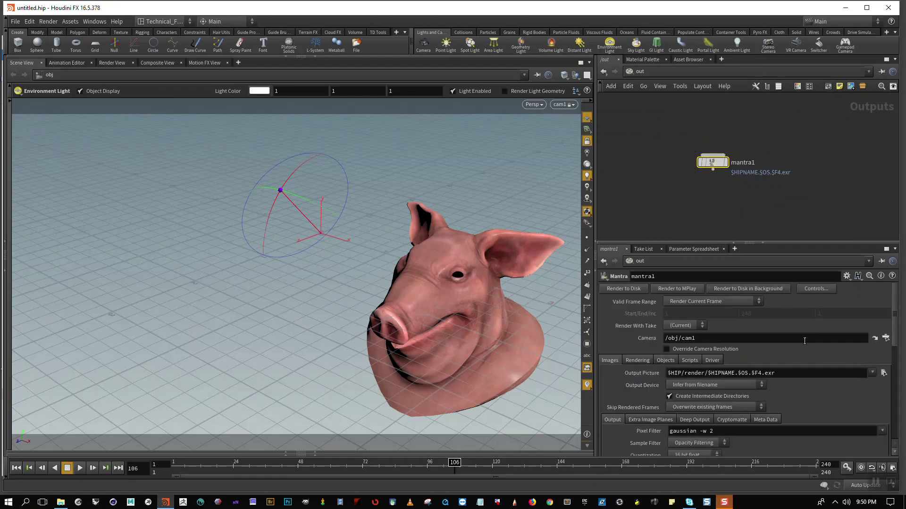
pyautogui.click(886, 338)
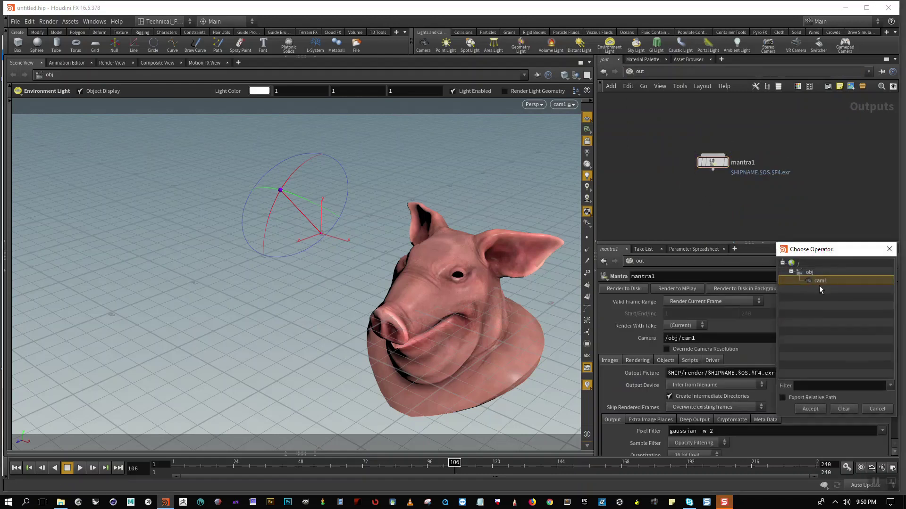
pyautogui.click(810, 409)
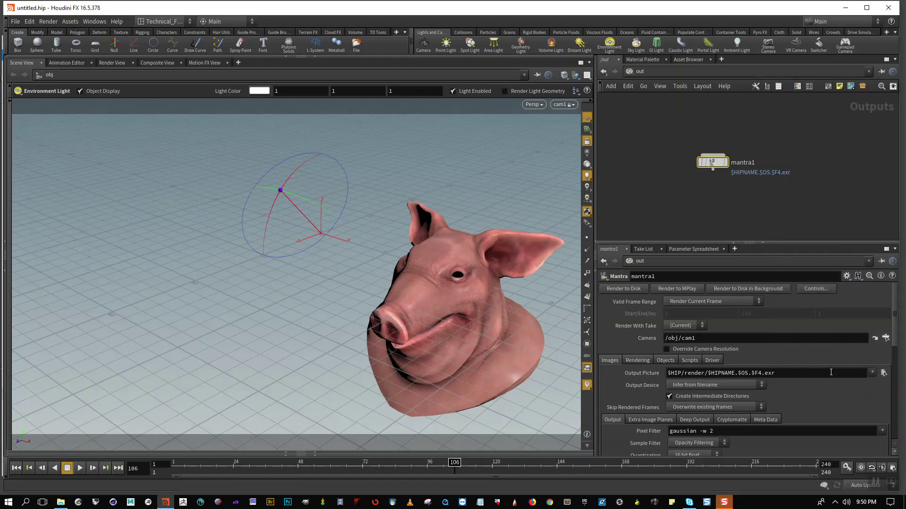
# Step: Set mantra1 to Render Frame Range with the end frame at 100
pyautogui.click(736, 301)
pyautogui.click(732, 318)
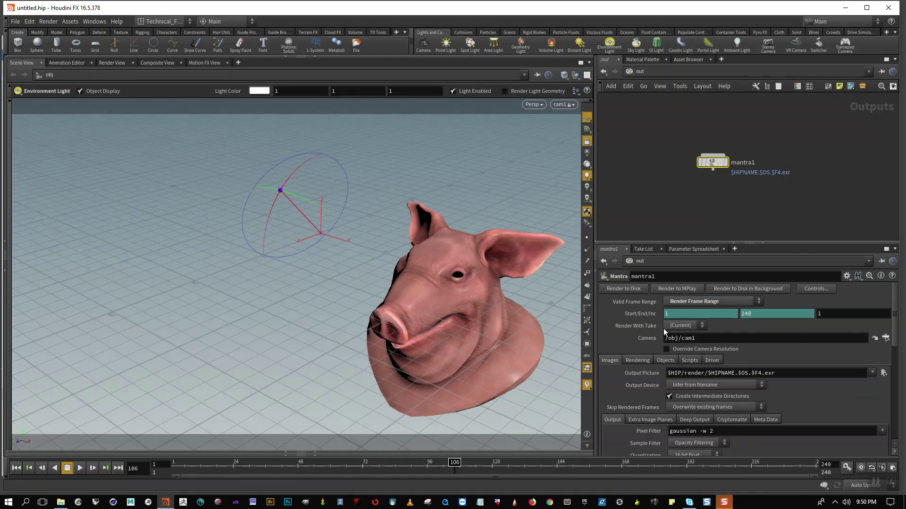
pyautogui.click(641, 315)
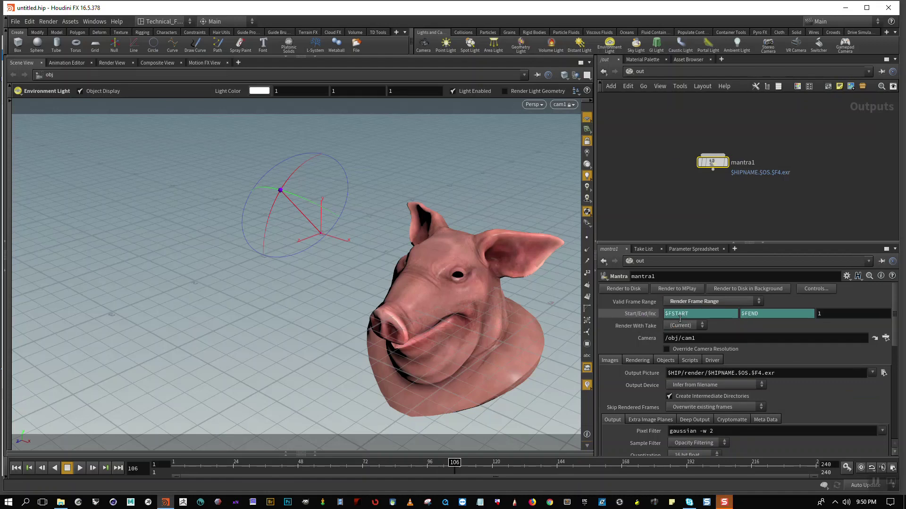
pyautogui.click(769, 313)
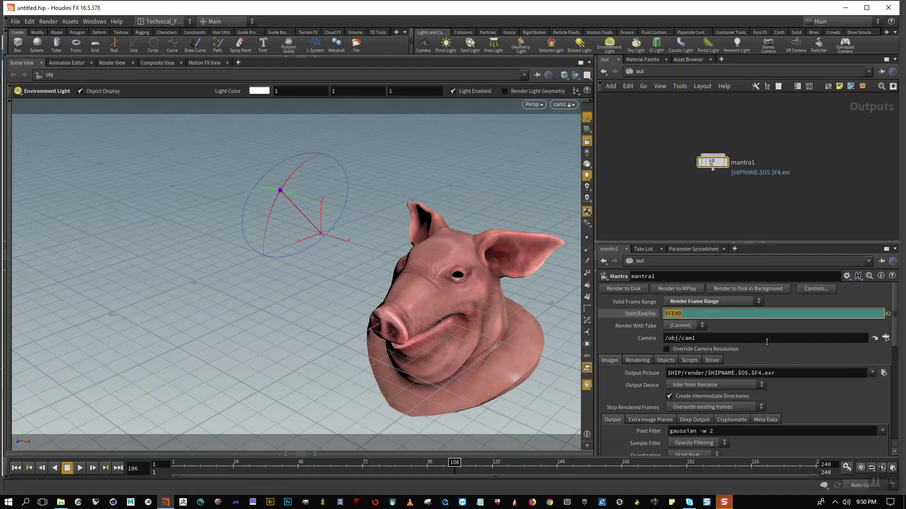
pyautogui.write('100')
pyautogui.press('Return')
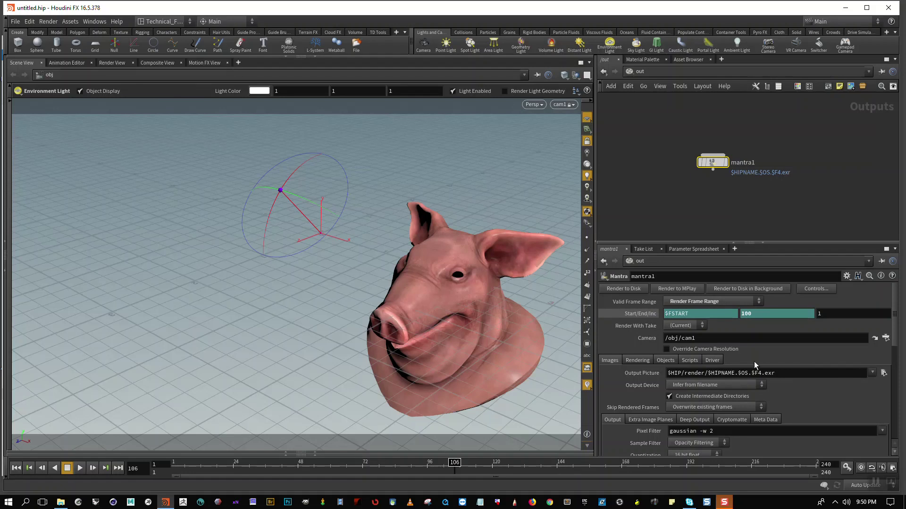
# Step: Change the Output Picture path to $HIP/render/$HIPNAME.$F4.png
pyautogui.click(750, 373)
pyautogui.press('BackSpace')
pyautogui.press('BackSpace')
pyautogui.press('BackSpace')
pyautogui.press('BackSpace')
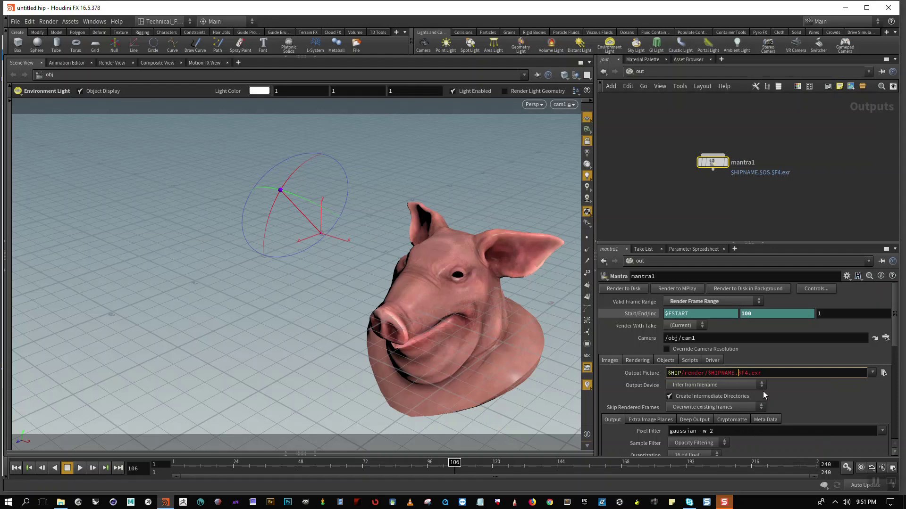
pyautogui.press('Return')
pyautogui.click(776, 372)
pyautogui.write('png')
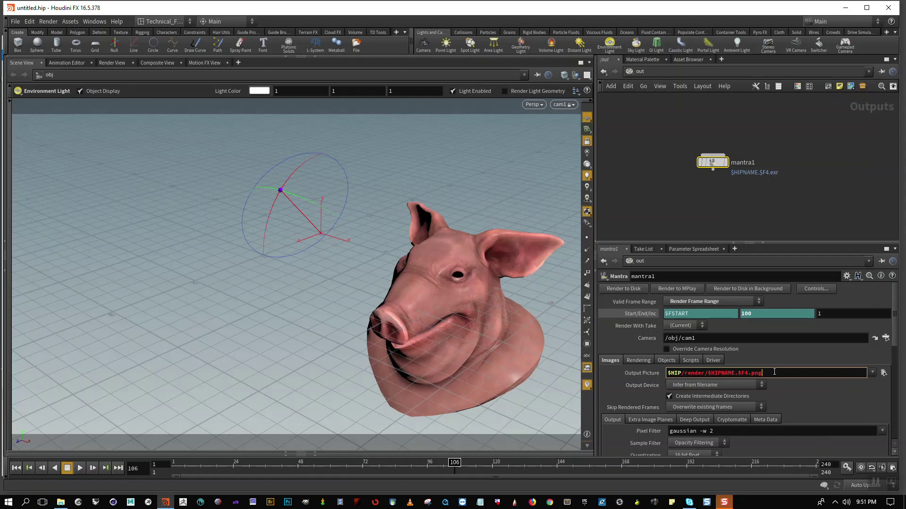
pyautogui.press('Return')
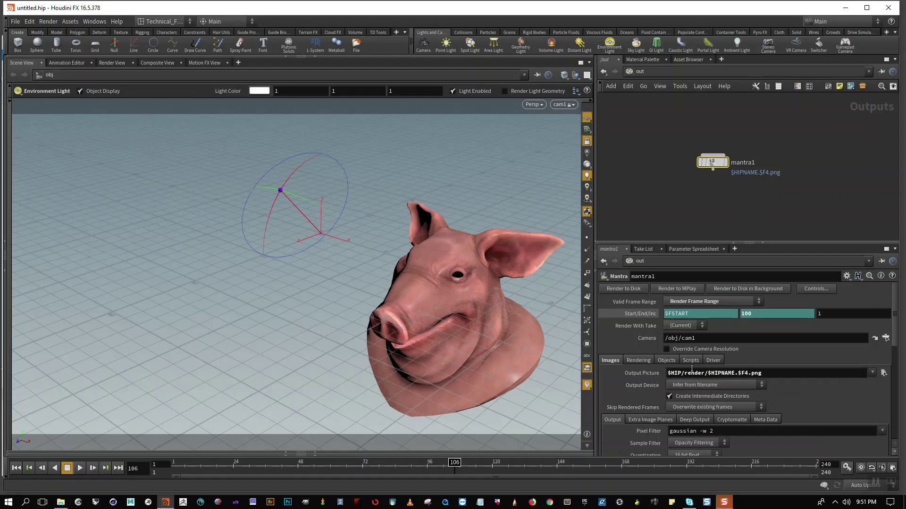
pyautogui.click(60, 502)
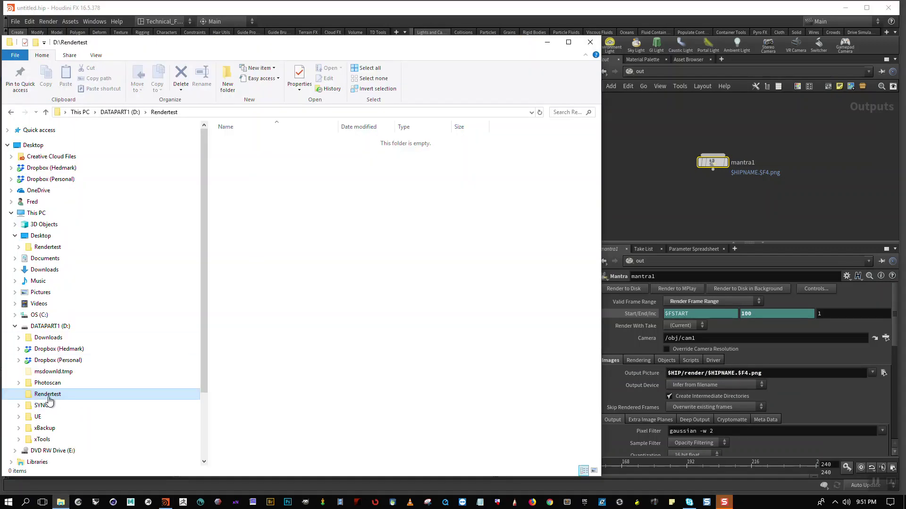
# Step: Save the Houdini scene as Testrender.hip in D:/Rendertest
pyautogui.click(632, 12)
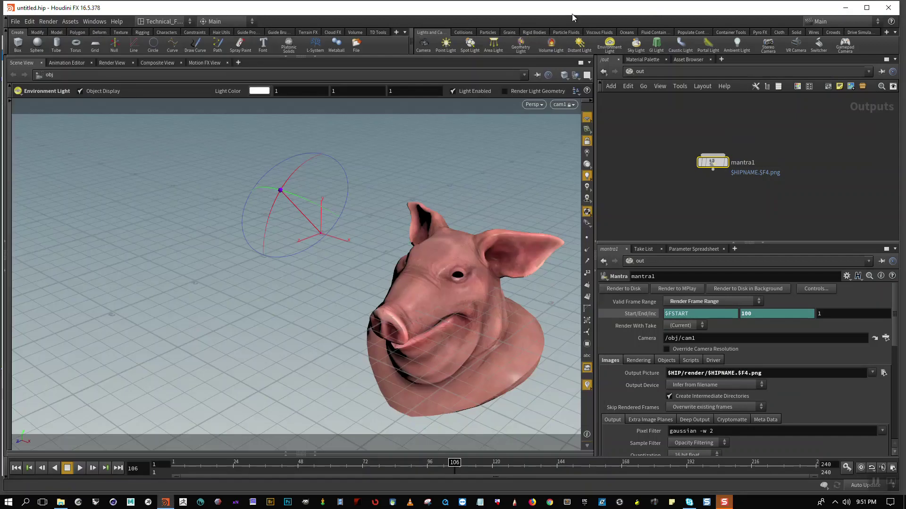
pyautogui.click(16, 22)
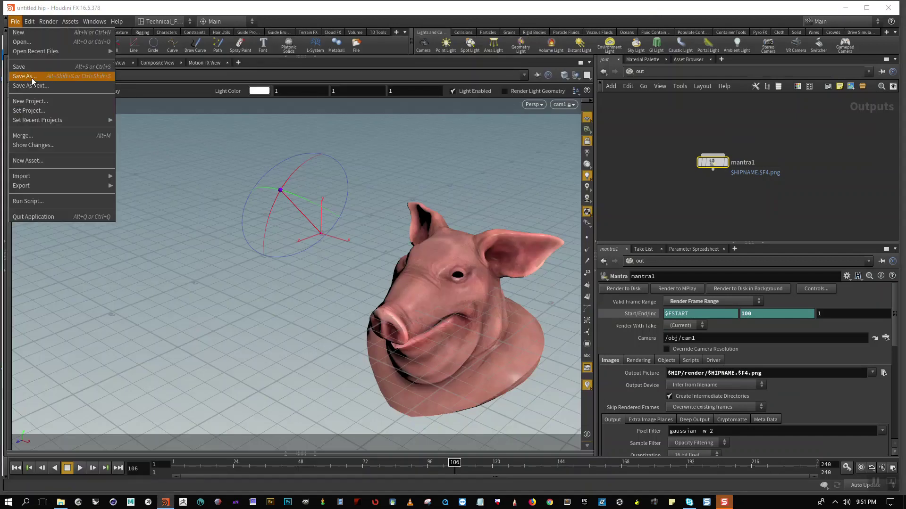
pyautogui.click(33, 78)
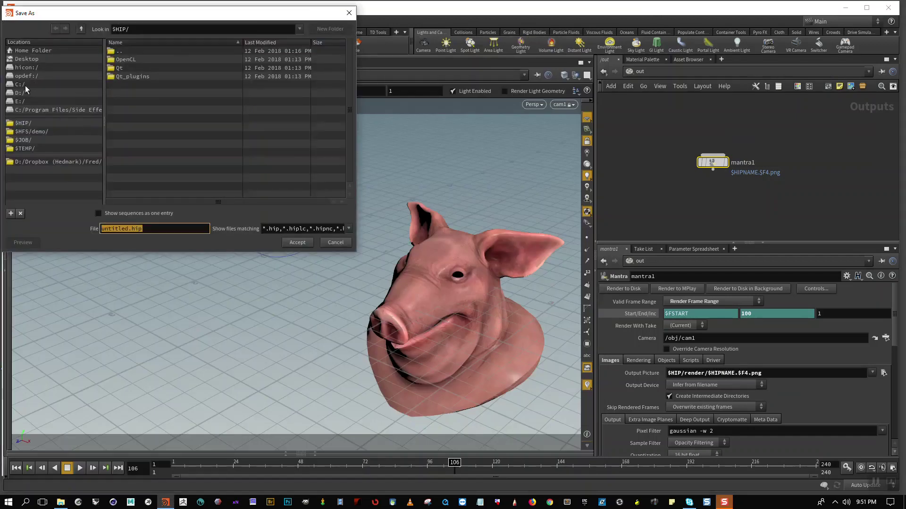
pyautogui.click(24, 92)
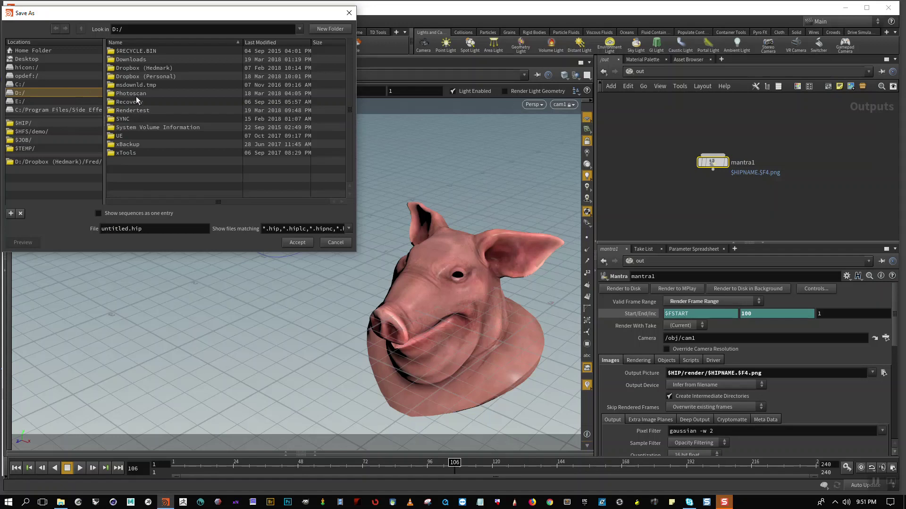
pyautogui.doubleClick(135, 110)
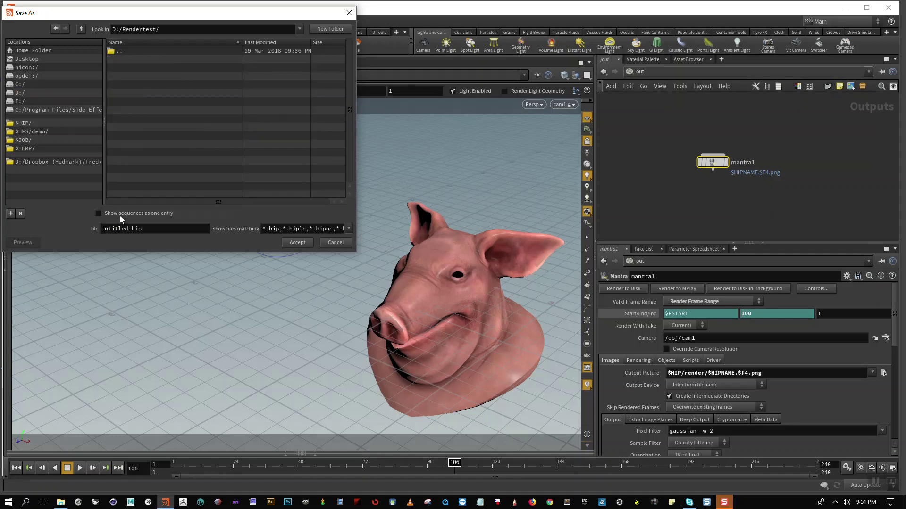
pyautogui.doubleClick(128, 229)
pyautogui.write('Testrender')
pyautogui.press('Return')
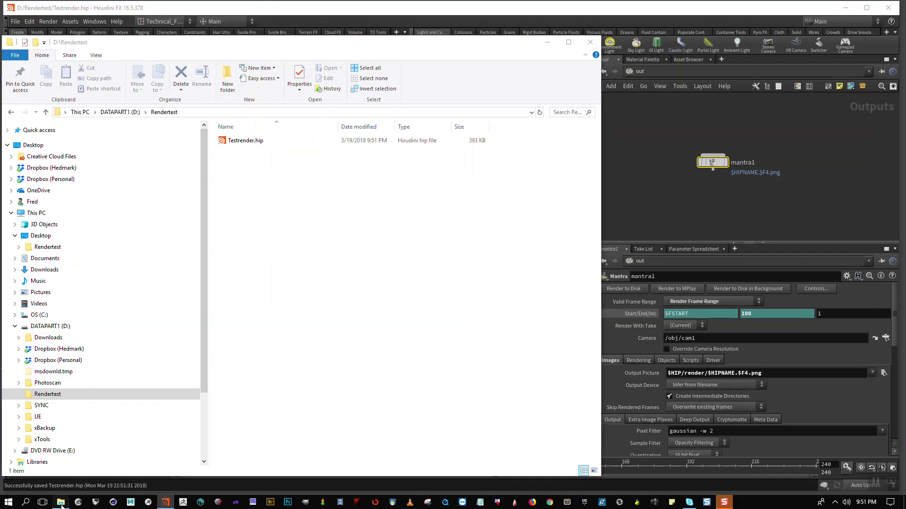
# Step: Create a new folder named render in D:\Rendertest using File Explorer
pyautogui.click(60, 502)
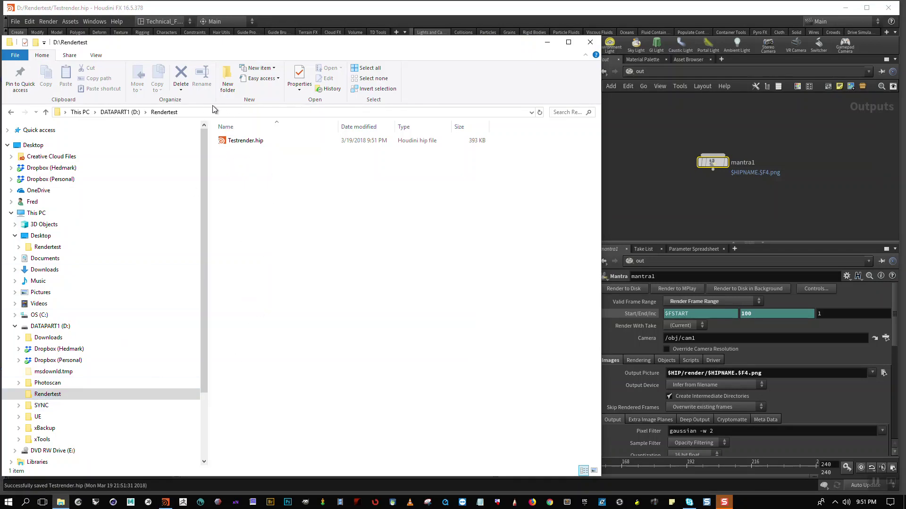
pyautogui.click(227, 77)
pyautogui.write('render')
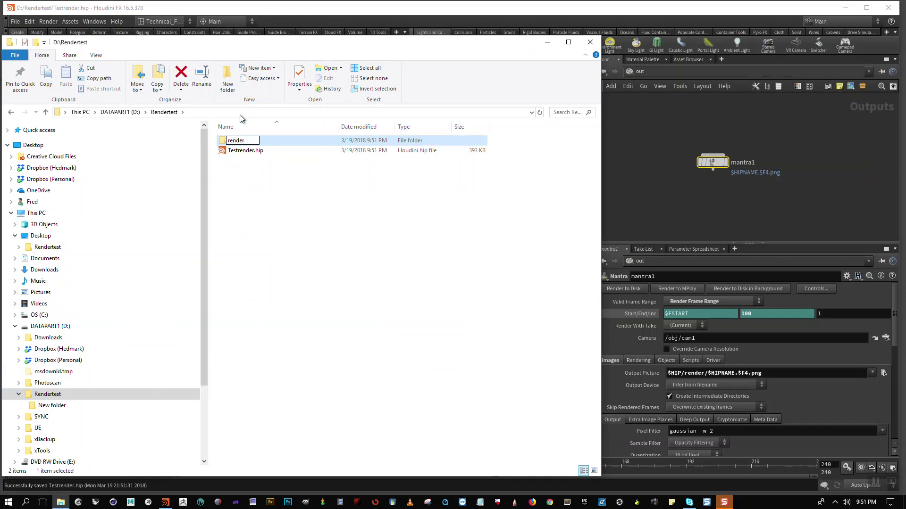
pyautogui.press('Return')
pyautogui.click(377, 210)
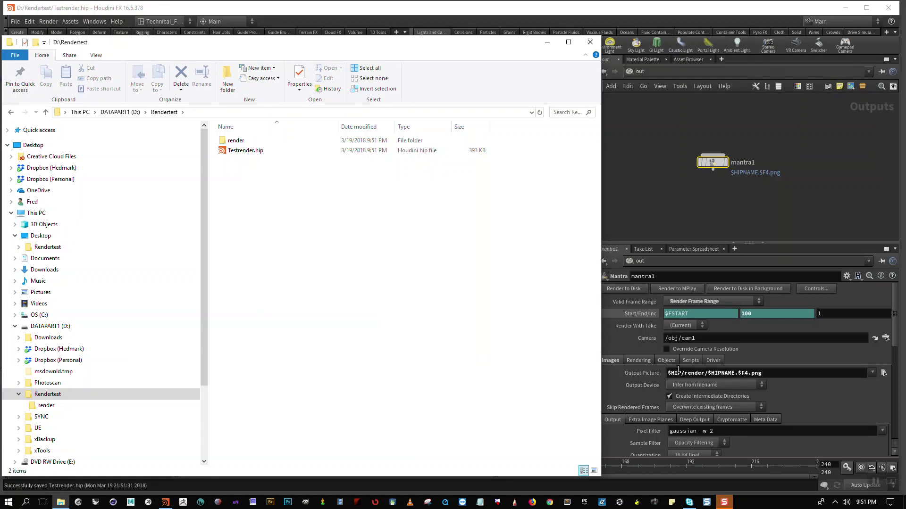
# Step: Show mantra1's evaluated frame range and start rendering frames 1–100 to disk
pyautogui.click(701, 9)
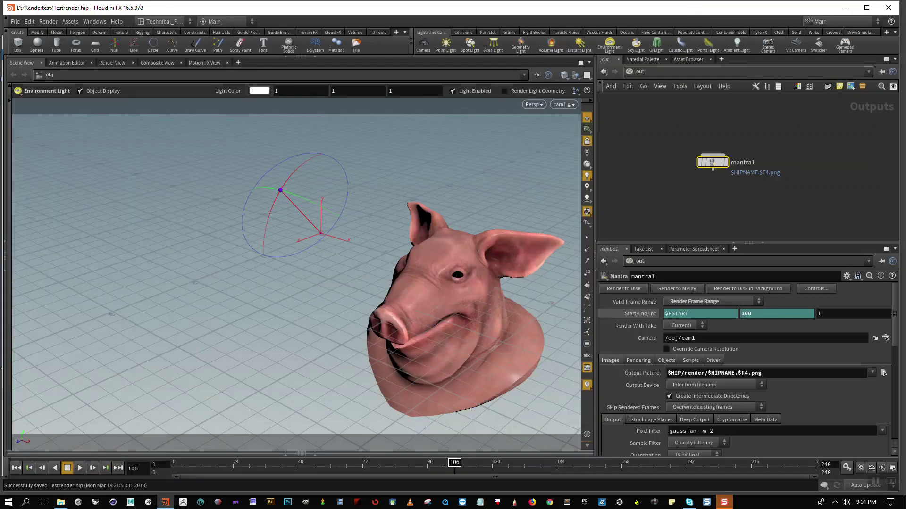
pyautogui.click(641, 314)
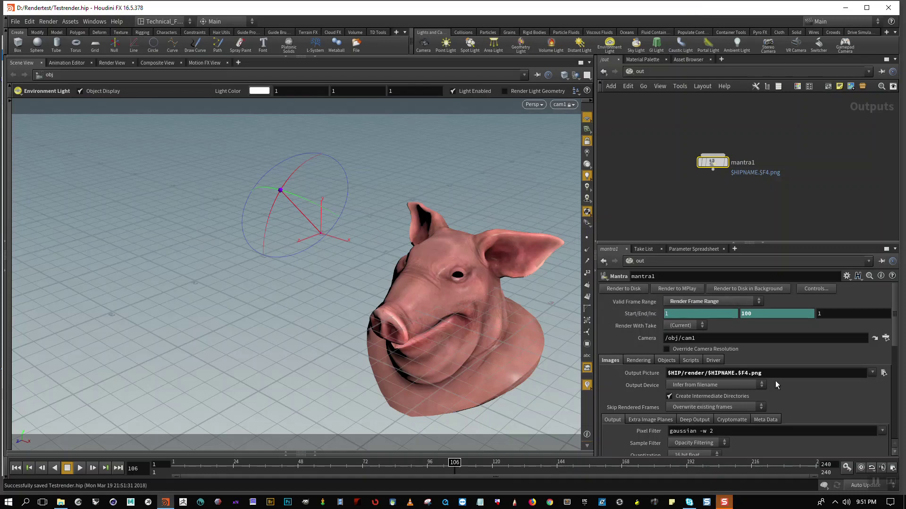
pyautogui.click(619, 288)
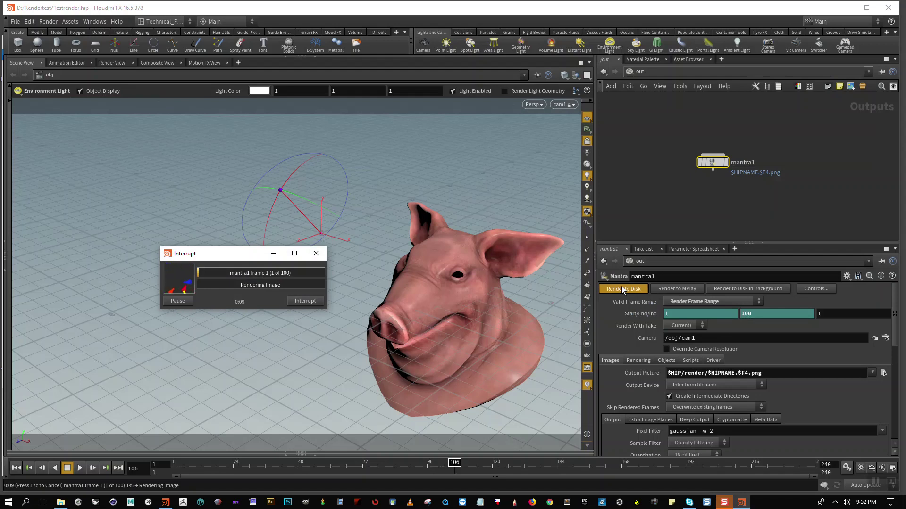
pyautogui.click(60, 502)
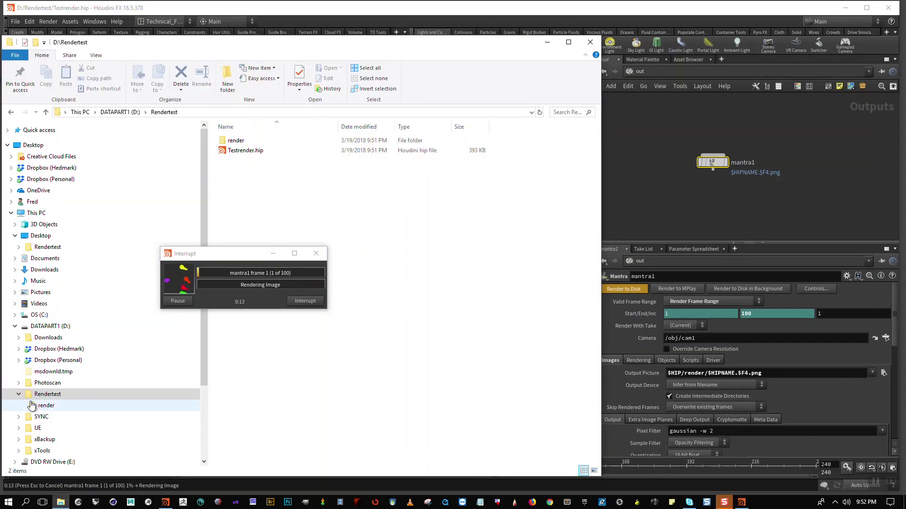
# Step: Open the render folder, widen the Name column, and open Testrender.0001.png
pyautogui.click(46, 407)
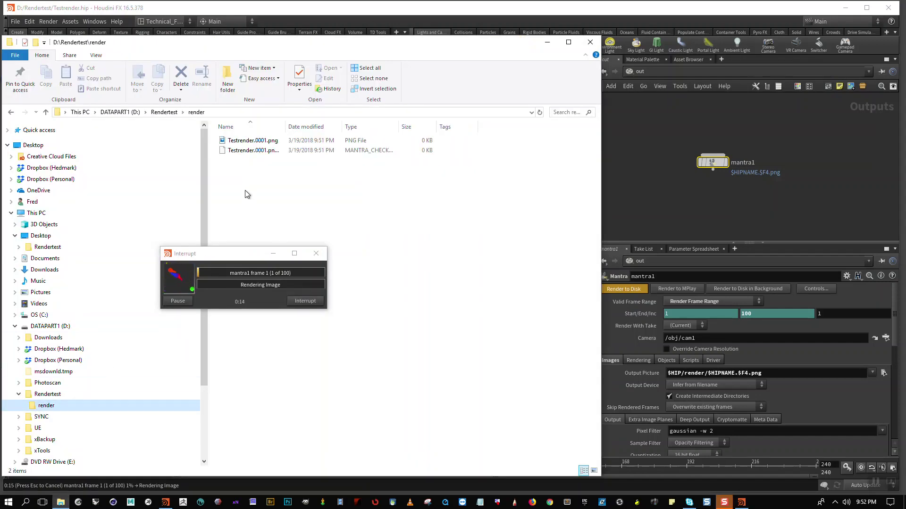
pyautogui.moveTo(285, 124); pyautogui.dragTo(349, 120)
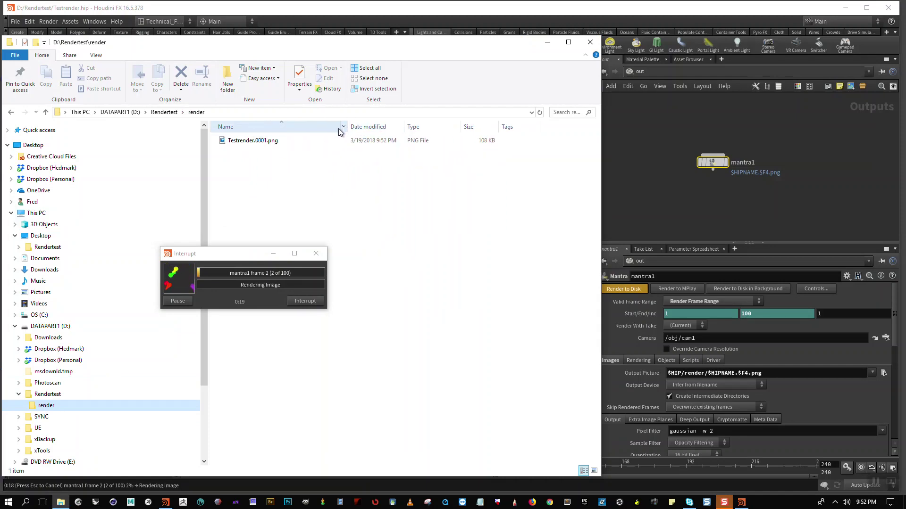
pyautogui.click(245, 143)
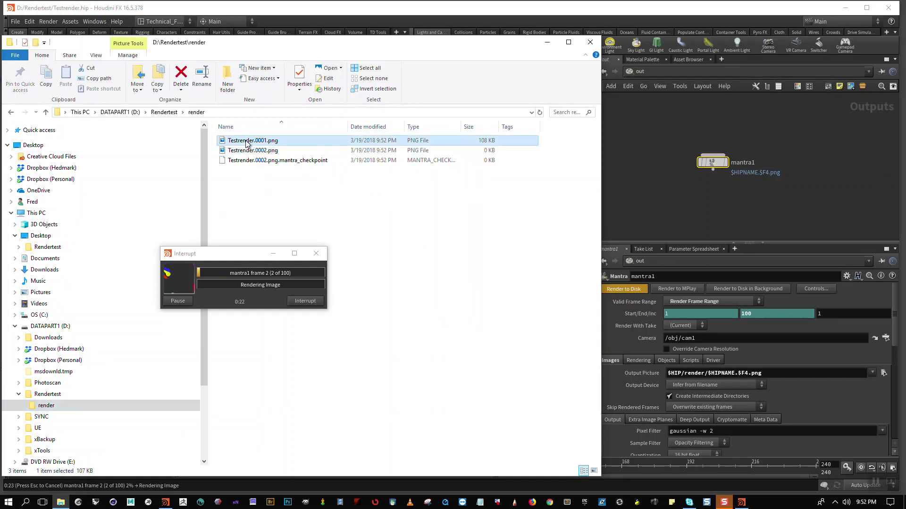
pyautogui.doubleClick(245, 141)
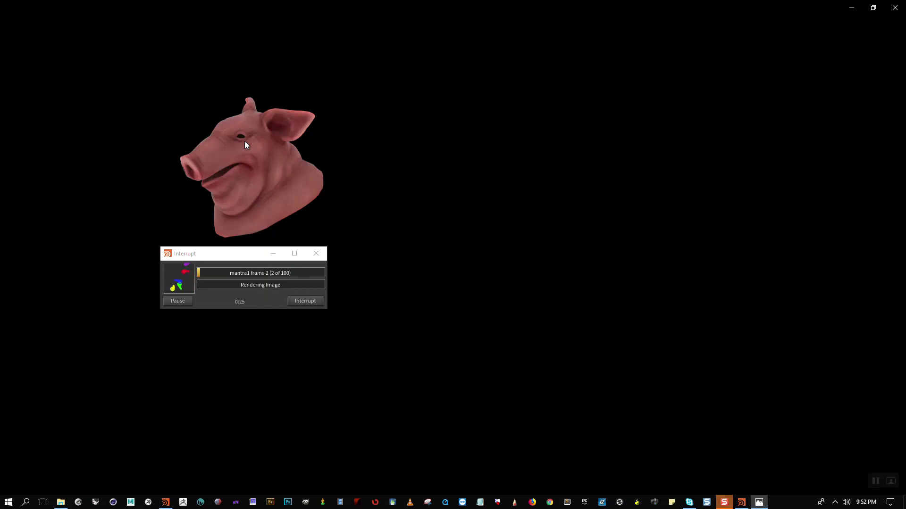